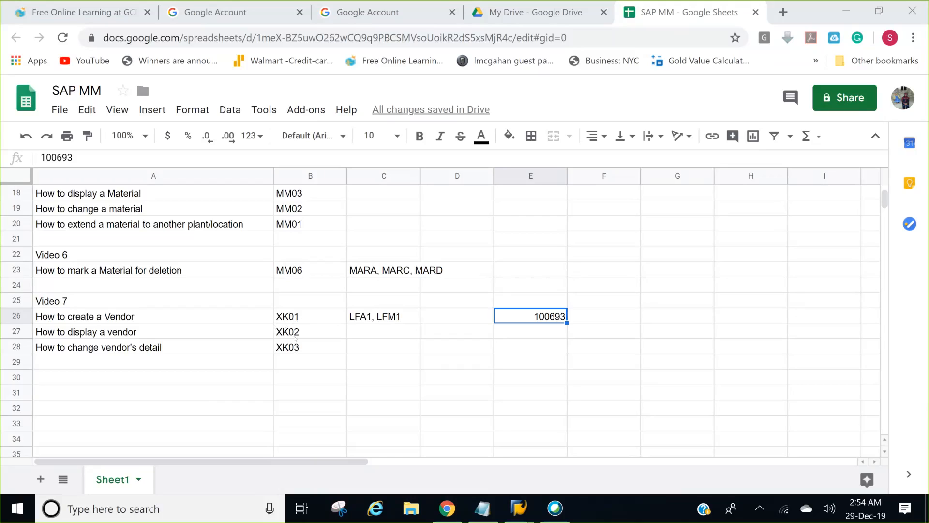
# Step: Correct the Video 7 transaction codes to XK03 for displaying a vendor and XK02 for changing vendor's detail
pyautogui.click(302, 333)
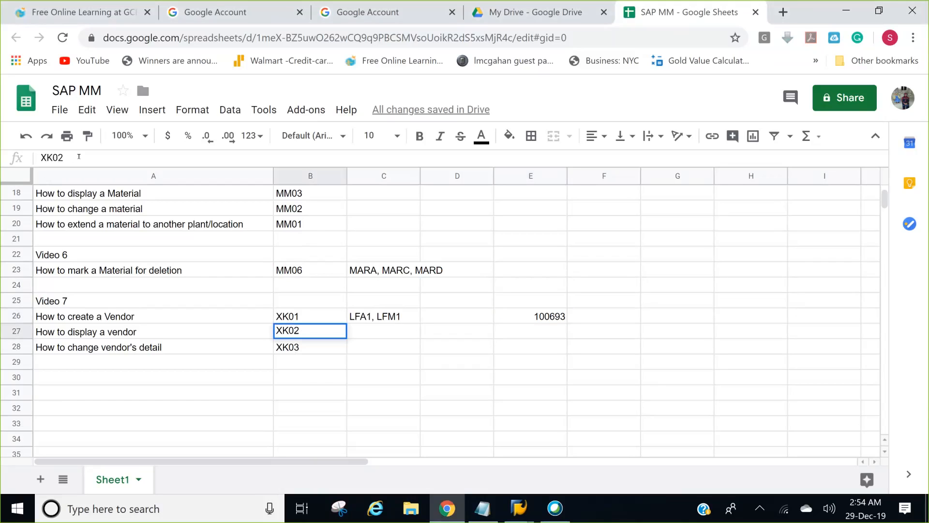
pyautogui.press('BackSpace')
pyautogui.write('3')
pyautogui.press('Return')
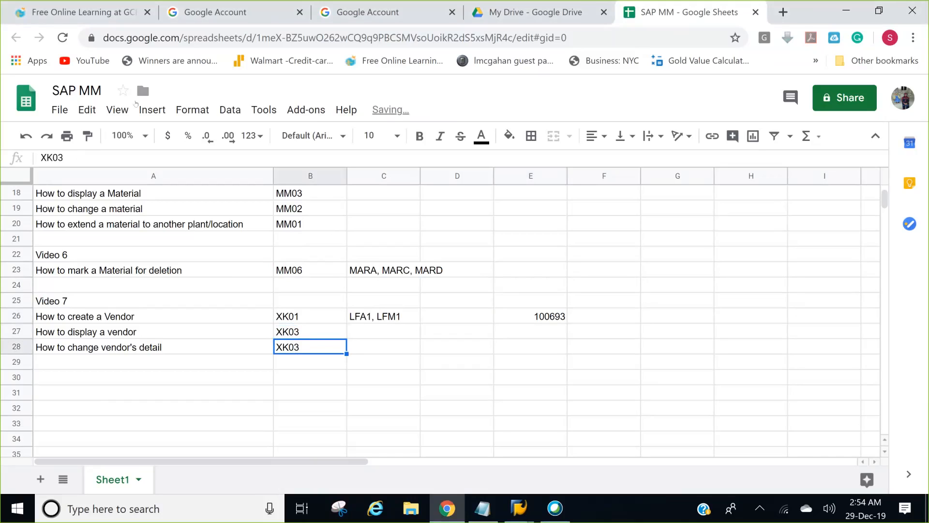
pyautogui.click(85, 151)
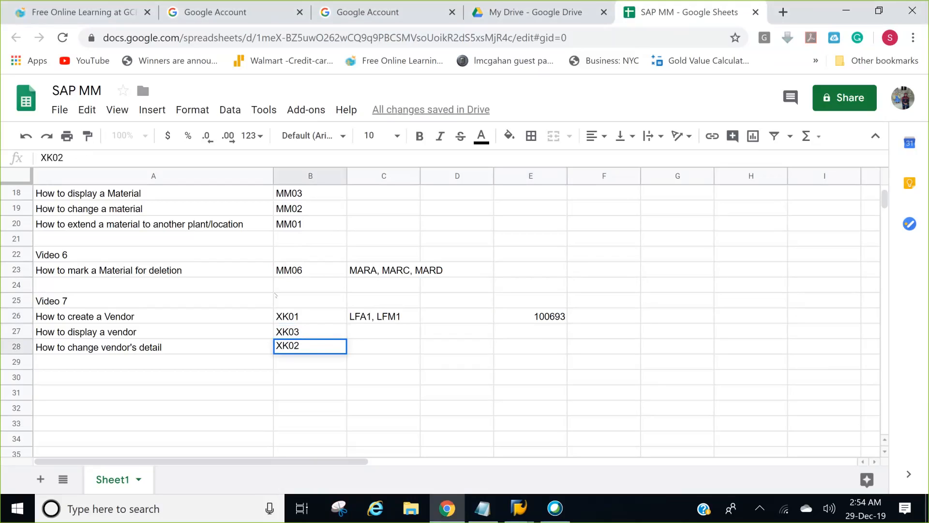
# Step: Copy the vendor number from cell E26, switch to SAP and open the display vendor transaction XK03
pyautogui.click(535, 317)
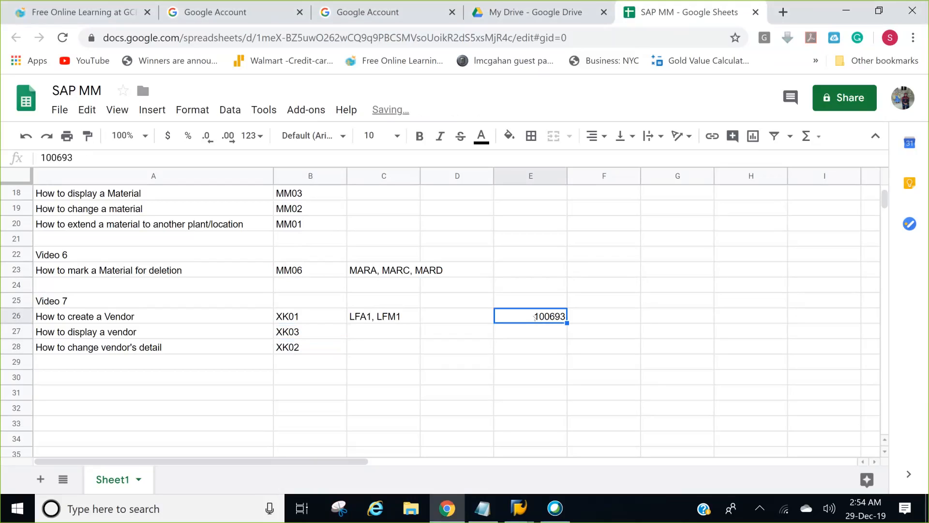
pyautogui.hotkey('ctrl', 'c')
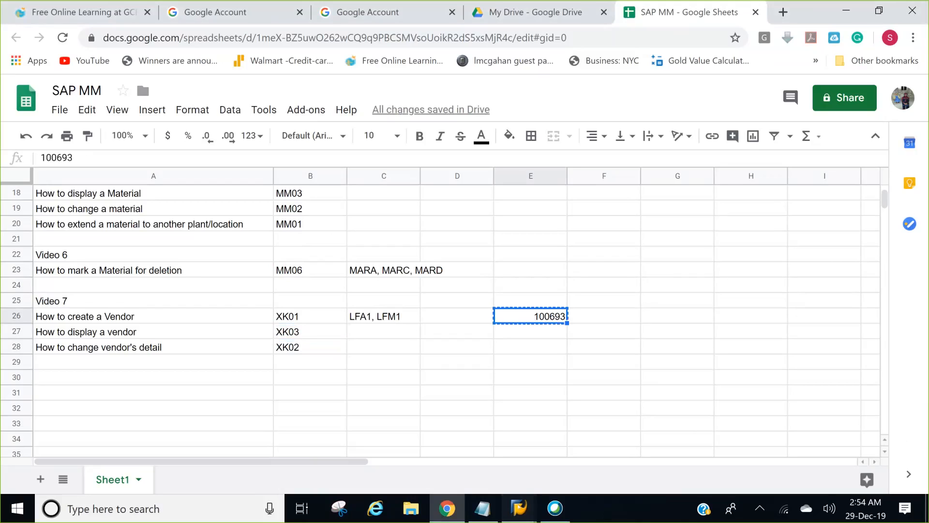
pyautogui.hotkey('alt', 'Tab')
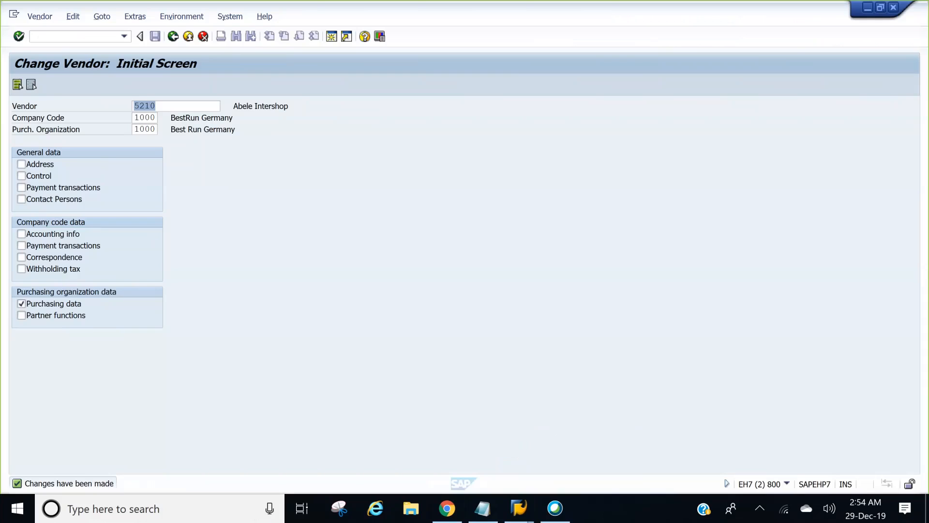
pyautogui.click(81, 32)
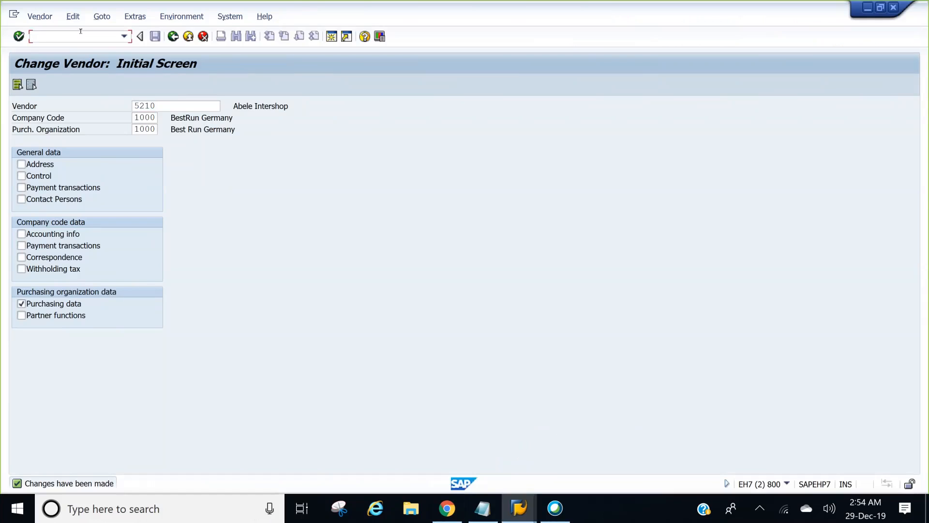
pyautogui.write('/nxk03')
pyautogui.press('Return')
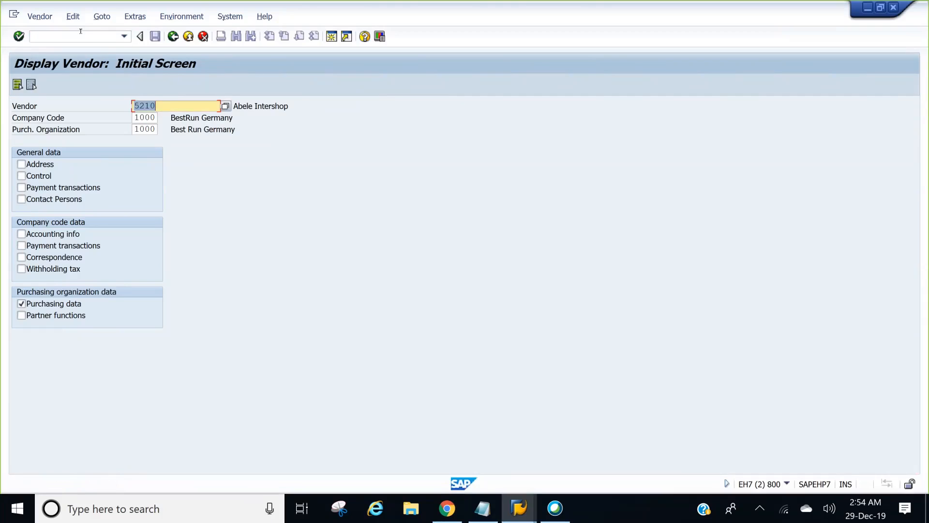
# Step: Enter the vendor number from the sheet, add the Address and Partner functions views, and submit the vendor display
pyautogui.click(192, 100)
pyautogui.press('BackSpace')
pyautogui.press('BackSpace')
pyautogui.press('BackSpace')
pyautogui.press('BackSpace')
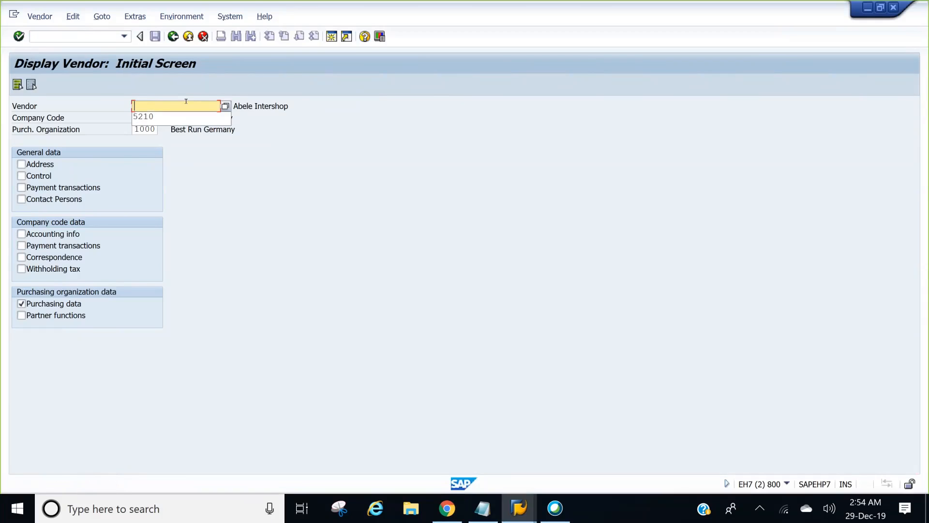
pyautogui.write('100693')
pyautogui.click(100, 96)
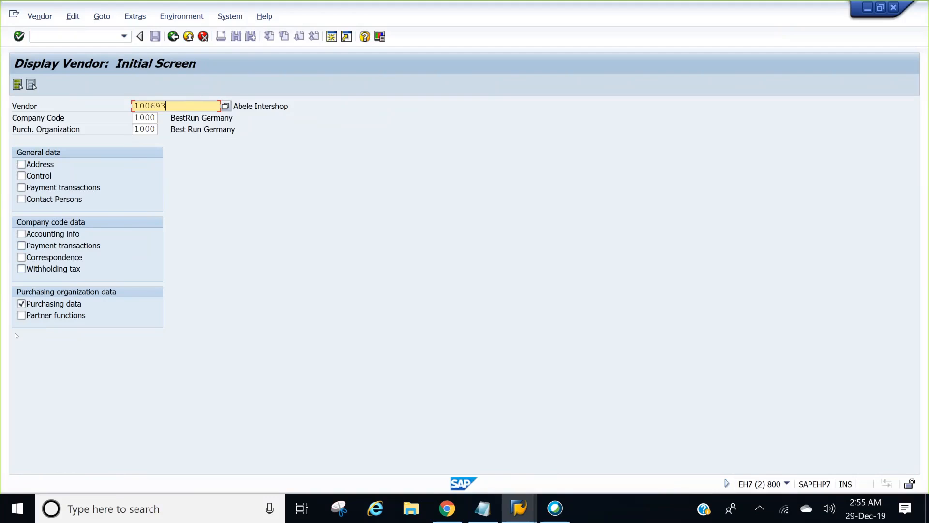
pyautogui.click(21, 315)
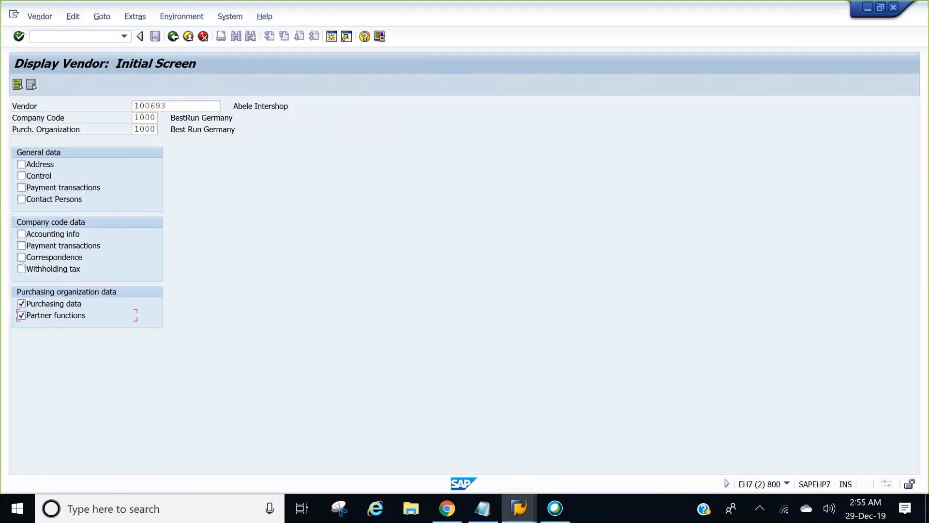
pyautogui.click(22, 165)
pyautogui.click(23, 36)
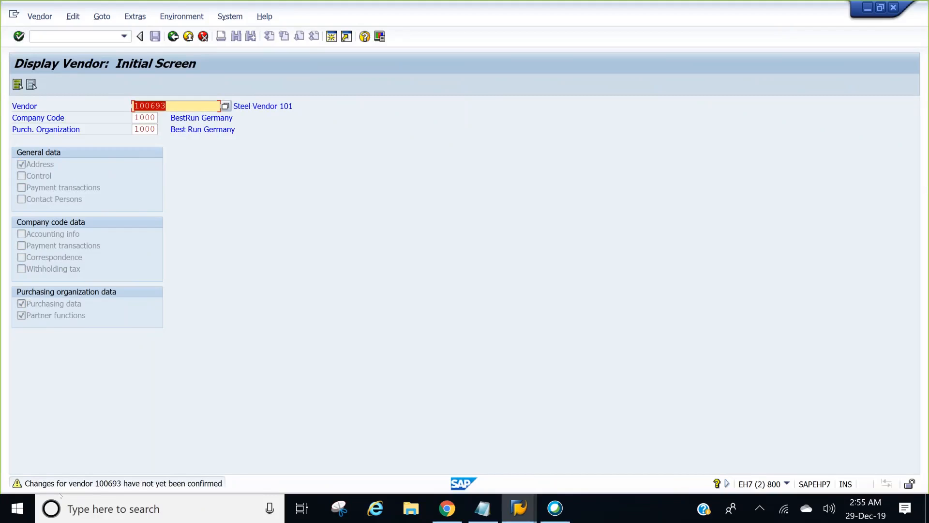
# Step: Open the detailed help for the status message, follow its FK08 link and view the vendor's confirmation details
pyautogui.doubleClick(73, 483)
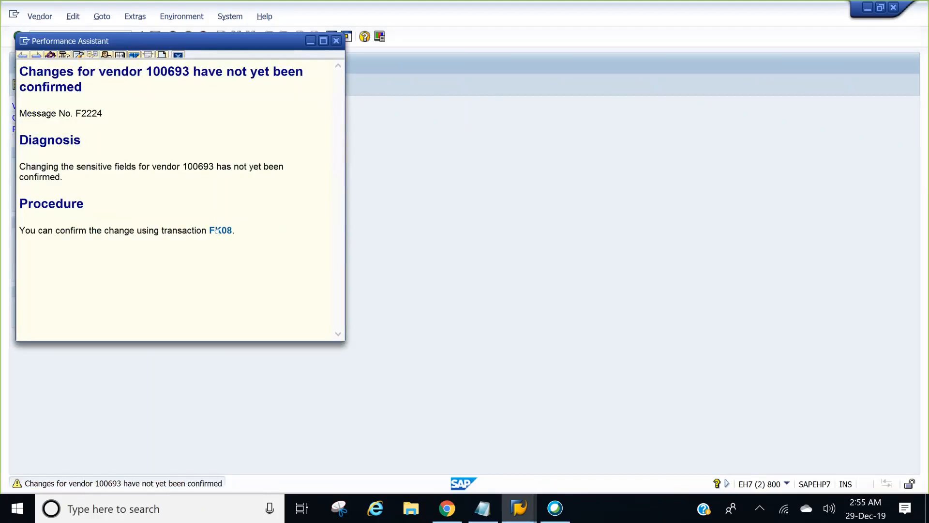
pyautogui.click(218, 229)
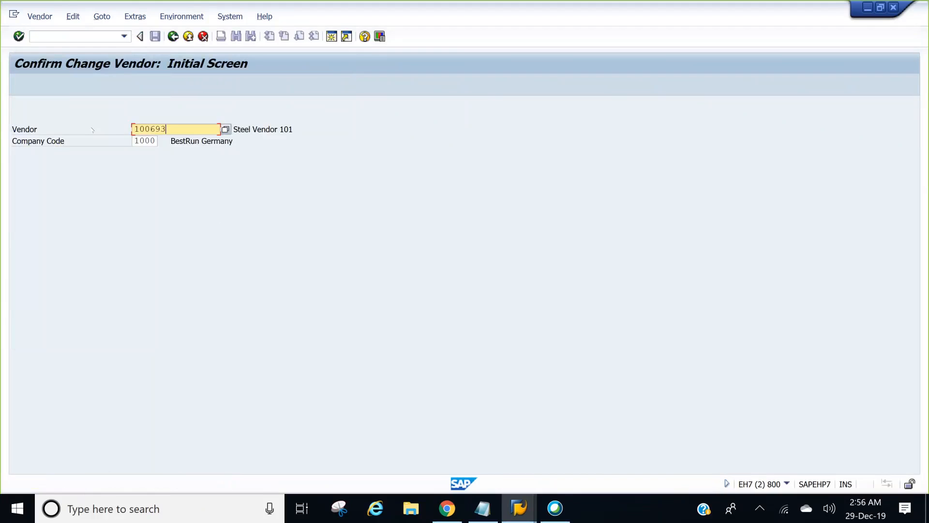
pyautogui.press('Return')
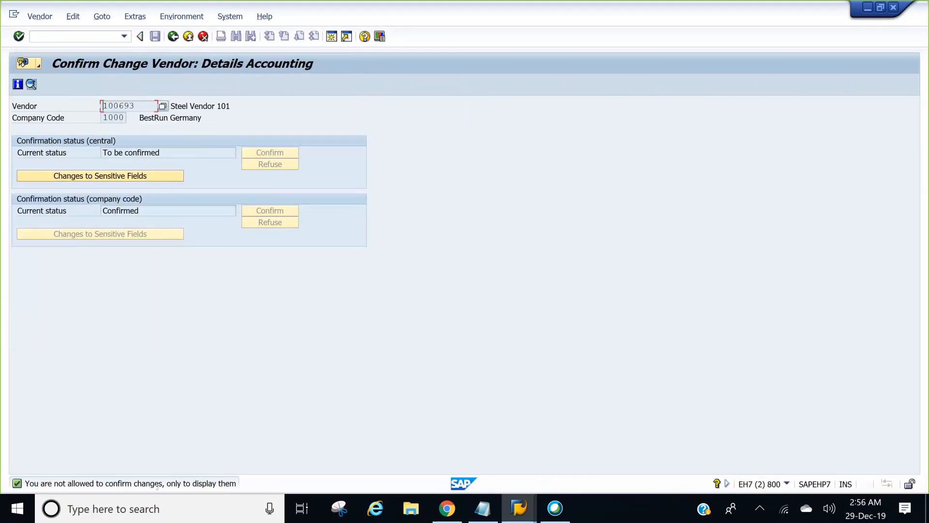
# Step: Return to the SAP Easy Access screen and open the create vendor transaction XK01
pyautogui.click(80, 38)
pyautogui.write('/n')
pyautogui.press('Return')
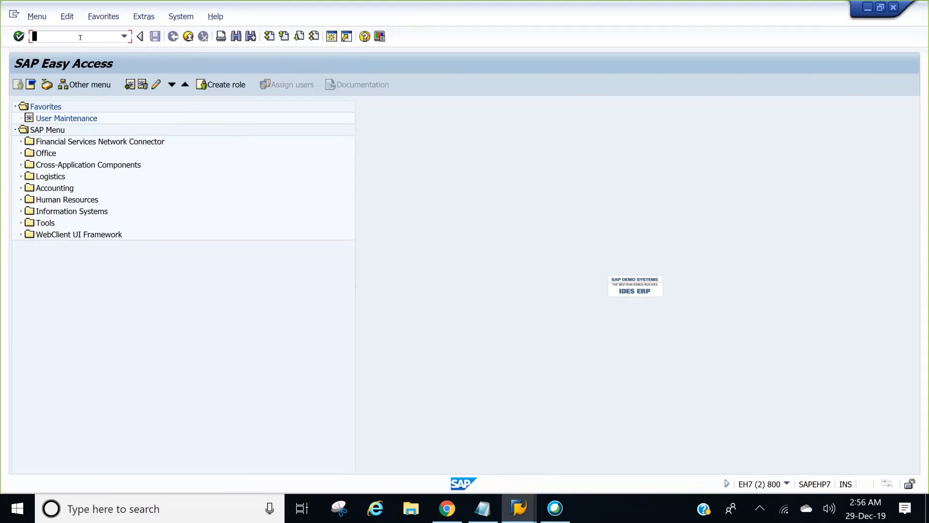
pyautogui.write('xk01')
pyautogui.press('Return')
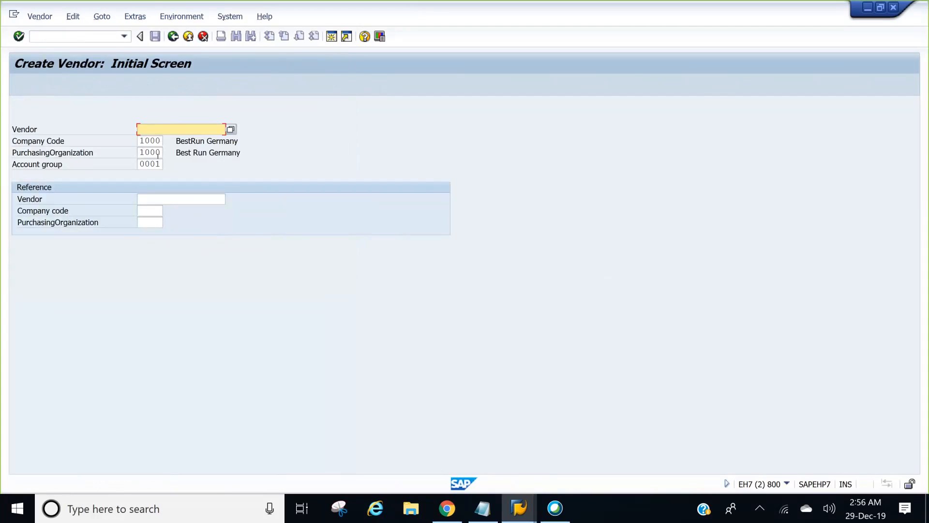
# Step: Open the vendor number search help and look through the Vendors by Material, Vendors (General) and Vendors: Purchasing search forms
pyautogui.click(231, 130)
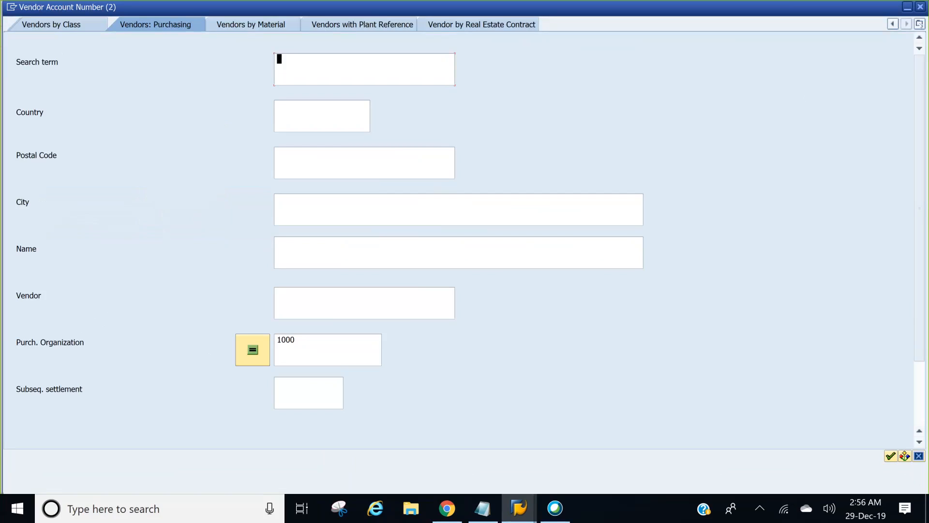
pyautogui.click(920, 25)
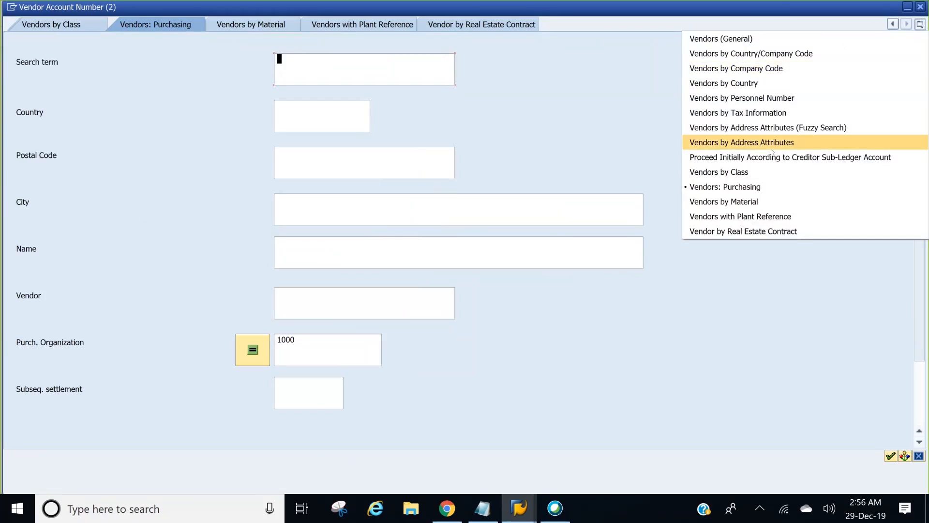
pyautogui.click(761, 202)
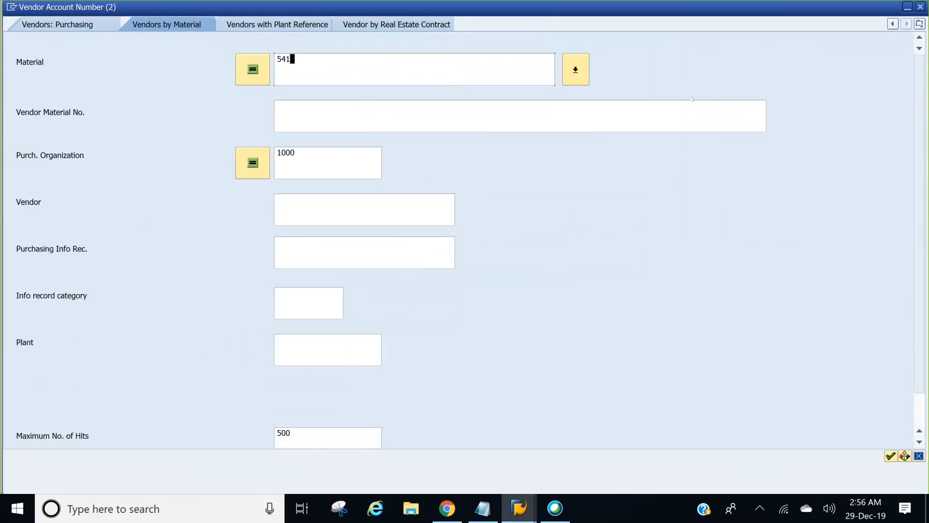
pyautogui.click(919, 24)
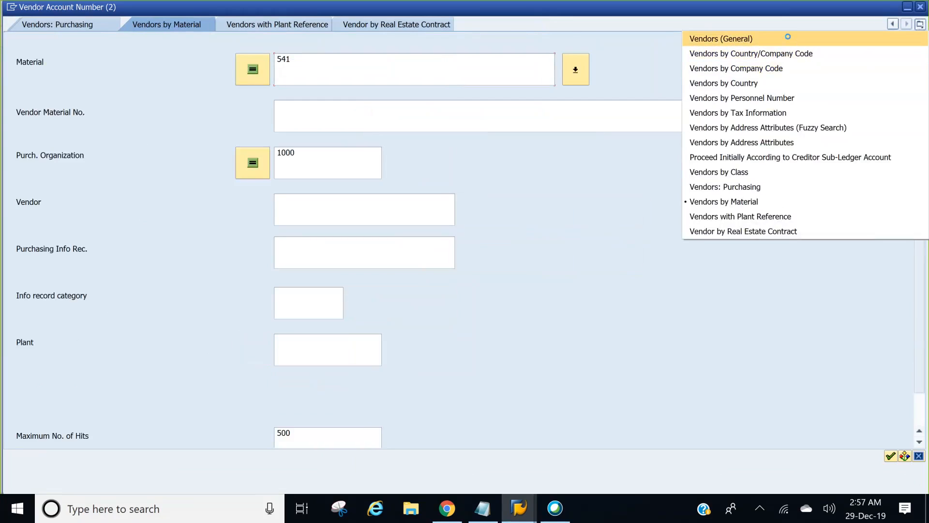
pyautogui.click(793, 42)
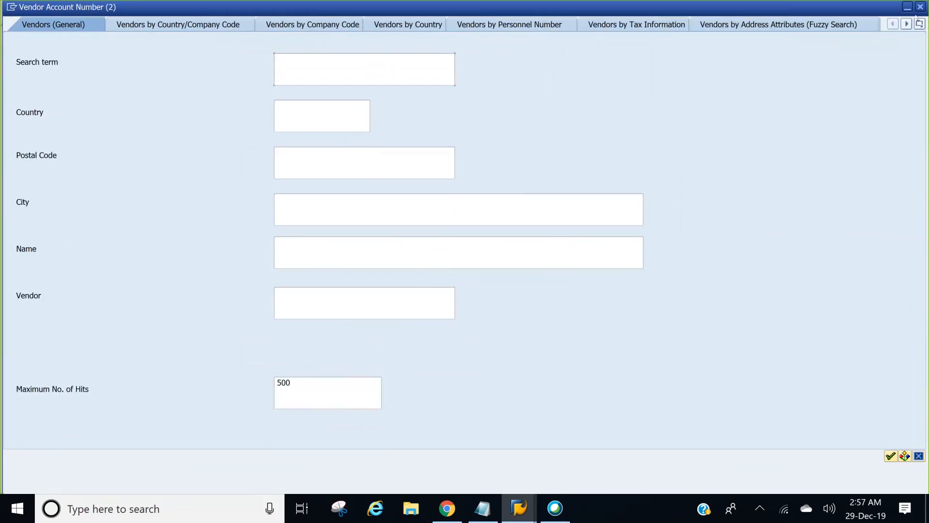
pyautogui.click(919, 24)
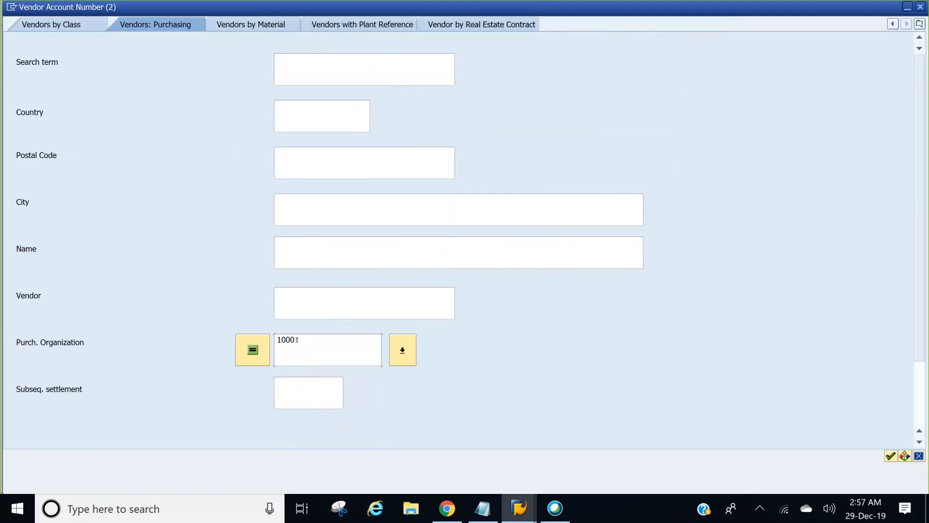
# Step: Search vendors in purchasing organization 1000, pick Abele Intershop as the vendor and submit the initial screen
pyautogui.press('Return')
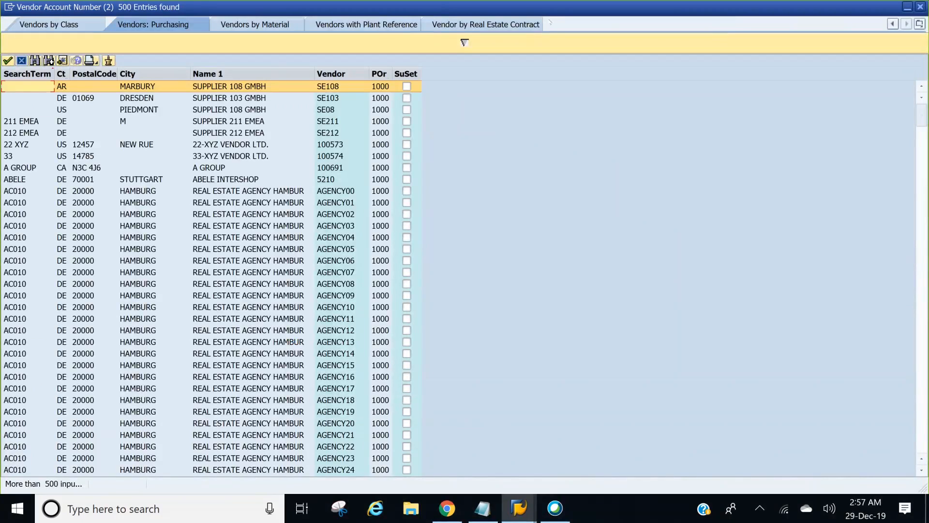
pyautogui.click(464, 42)
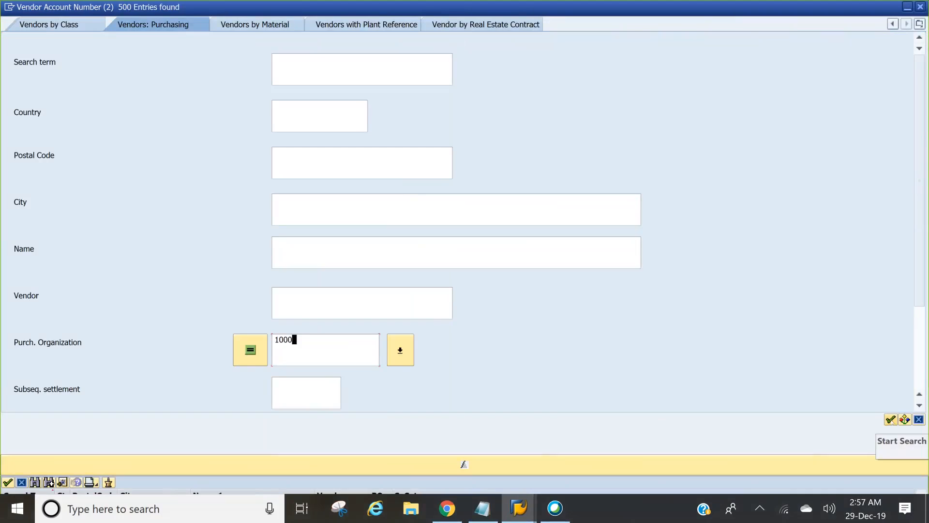
pyautogui.click(890, 419)
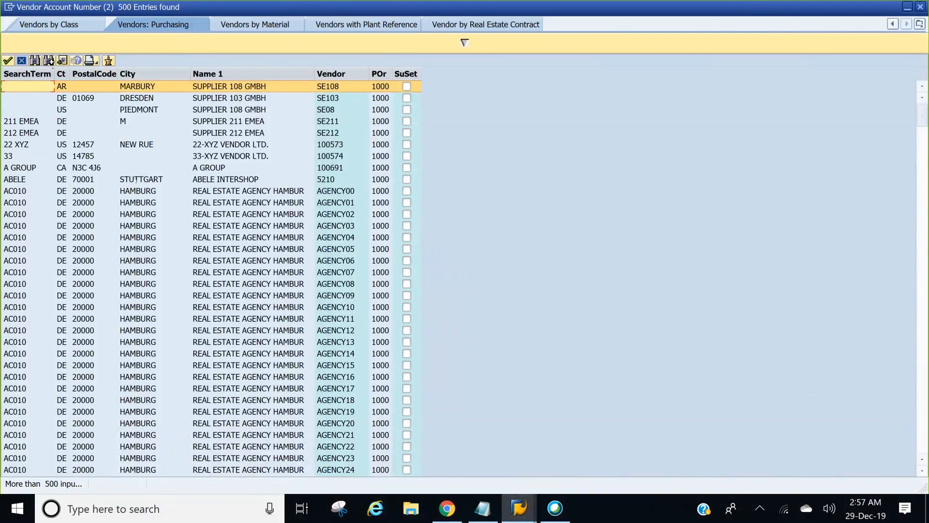
pyautogui.click(325, 179)
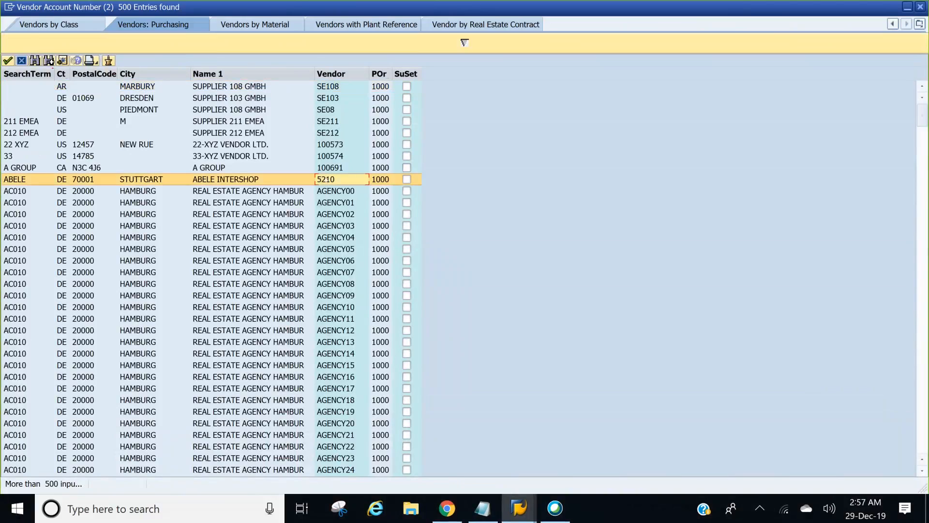
pyautogui.doubleClick(326, 179)
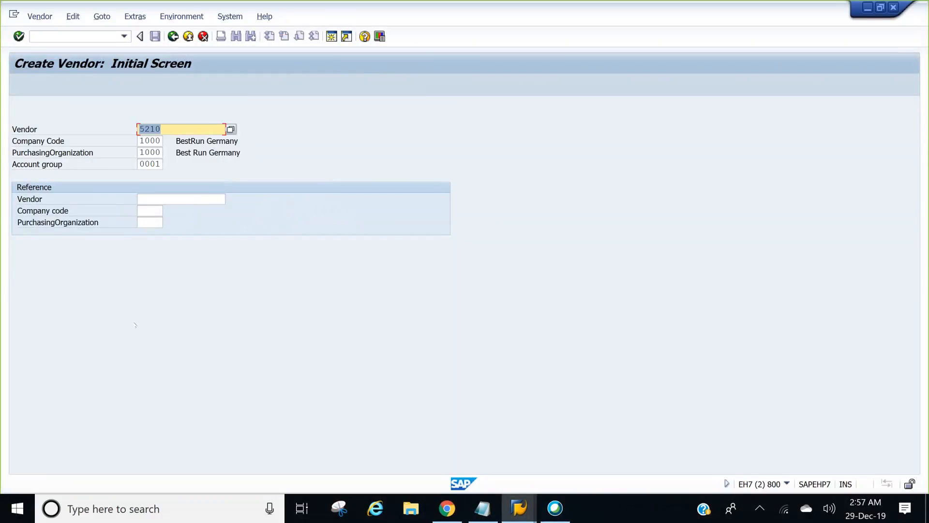
pyautogui.press('Return')
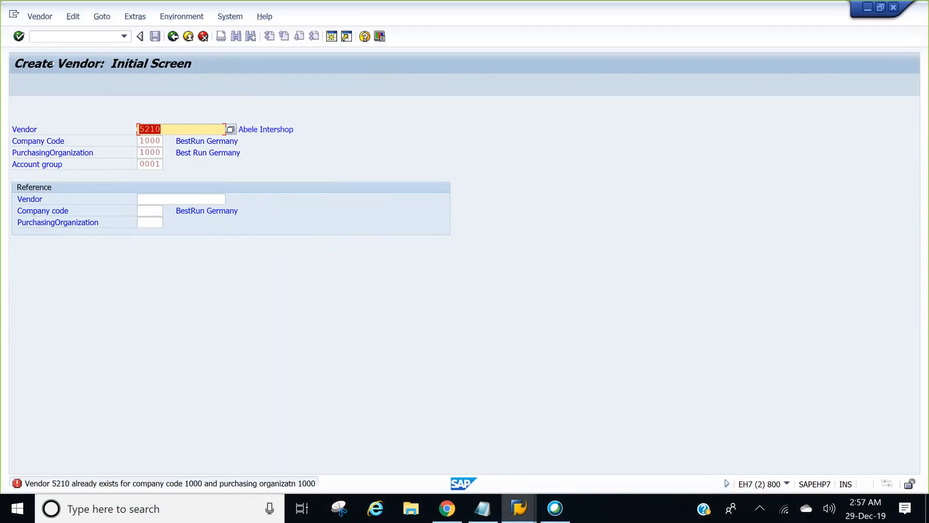
# Step: Open the display vendor transaction XK03 from the create vendor screen
pyautogui.click(56, 31)
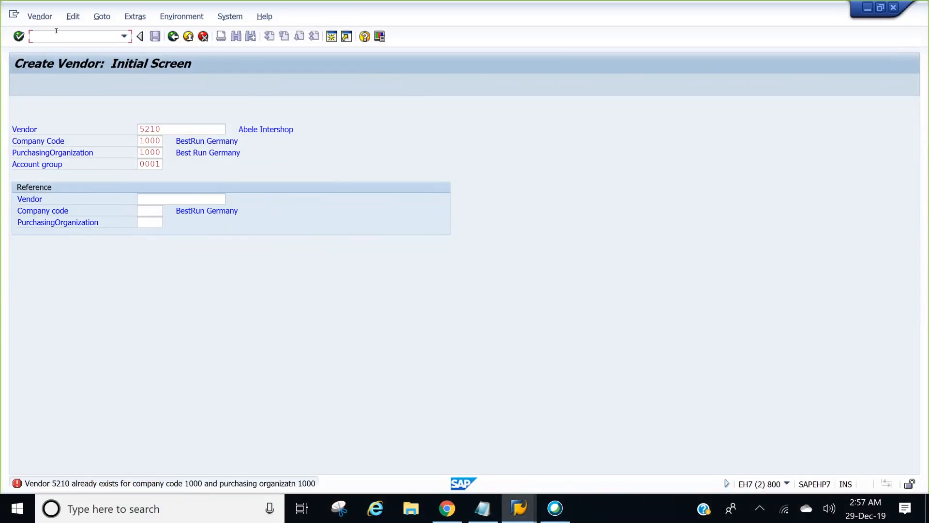
pyautogui.write('/nxk0')
pyautogui.press('Return')
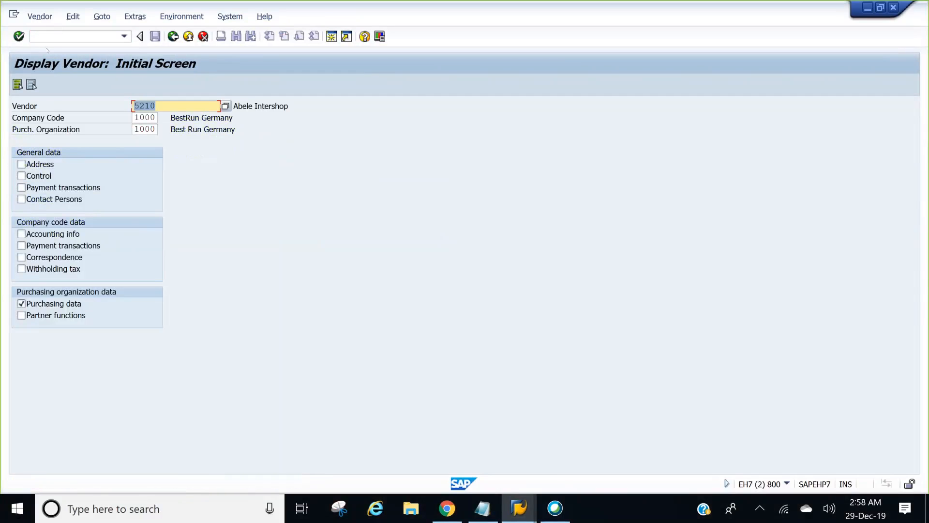
# Step: Display Abele Intershop with the Address and Partner functions views added, and go through its address, purchasing data and partner functions
pyautogui.click(21, 164)
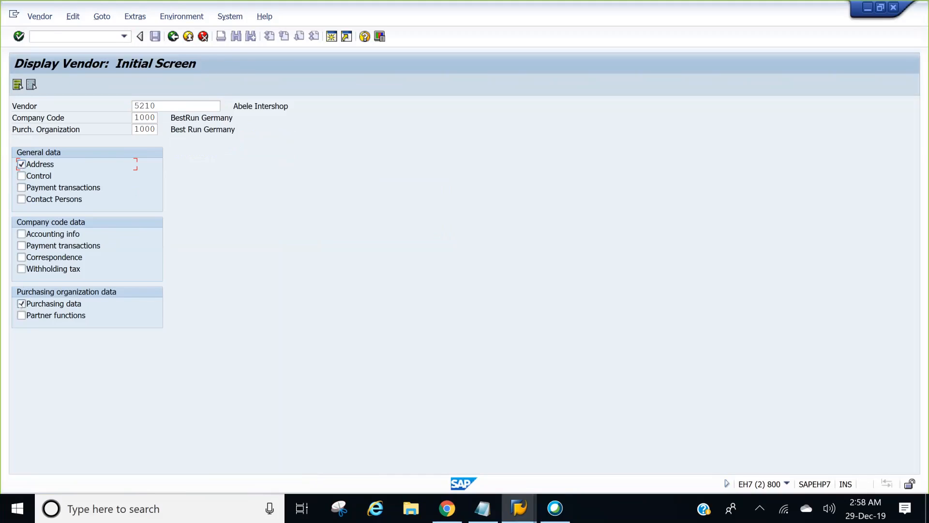
pyautogui.click(21, 316)
pyautogui.press('Return')
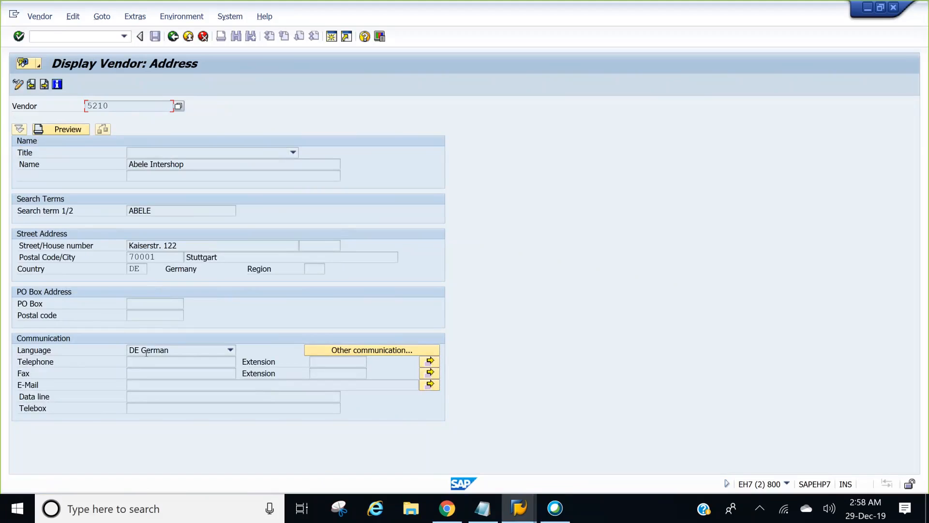
pyautogui.press('Return')
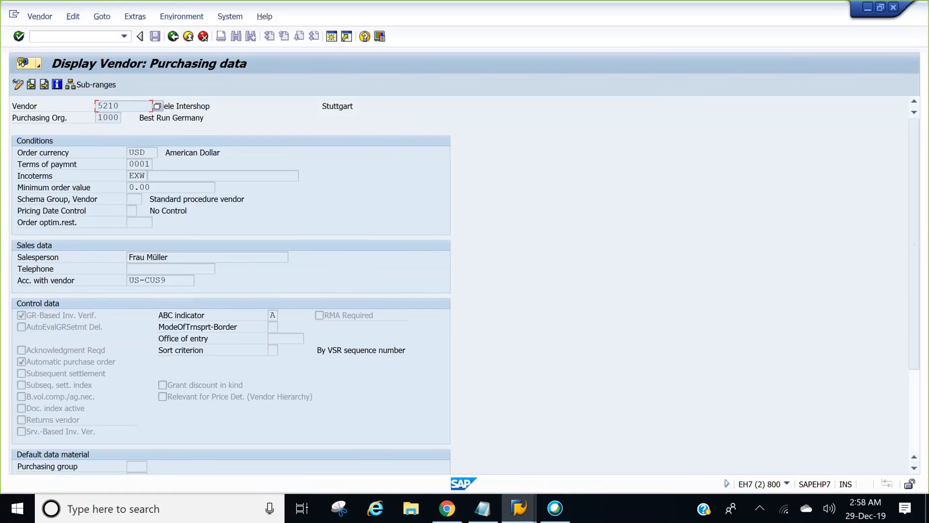
pyautogui.press('F3')
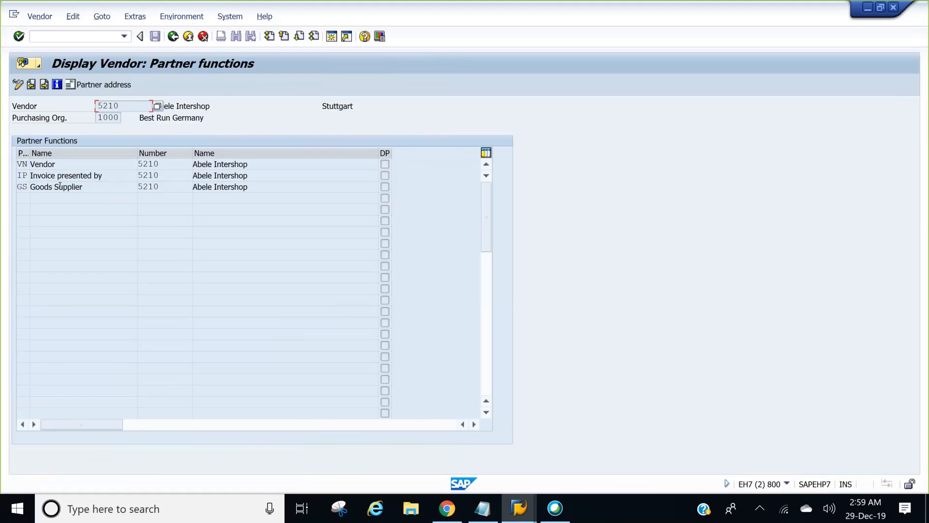
# Step: Exit the vendor display to its initial screen and look up the change vendor transaction code in the SAP MM spreadsheet
pyautogui.press('Return')
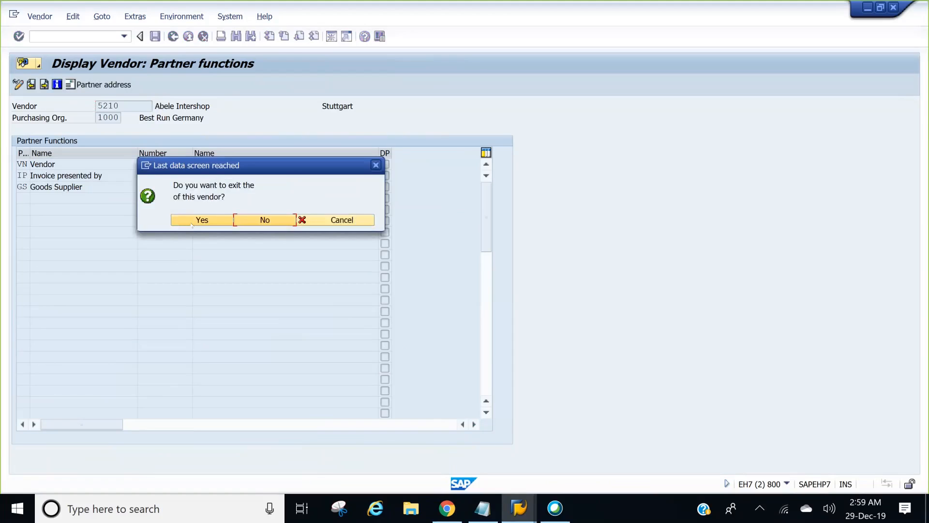
pyautogui.click(183, 221)
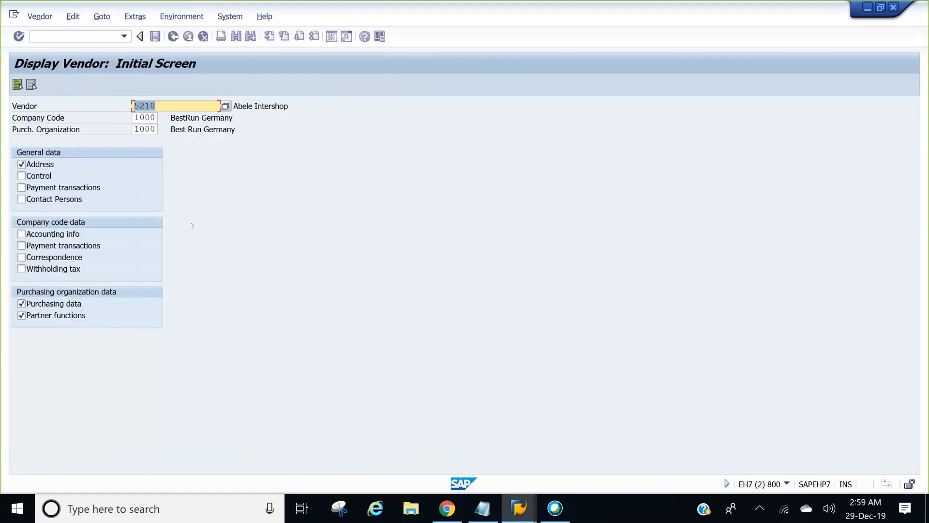
pyautogui.hotkey('alt', 'Tab')
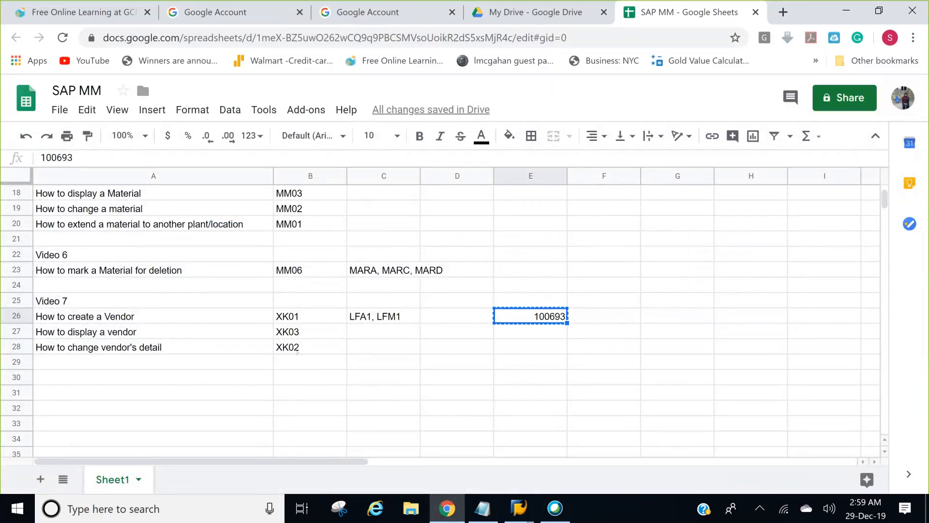
pyautogui.hotkey('alt', 'Tab')
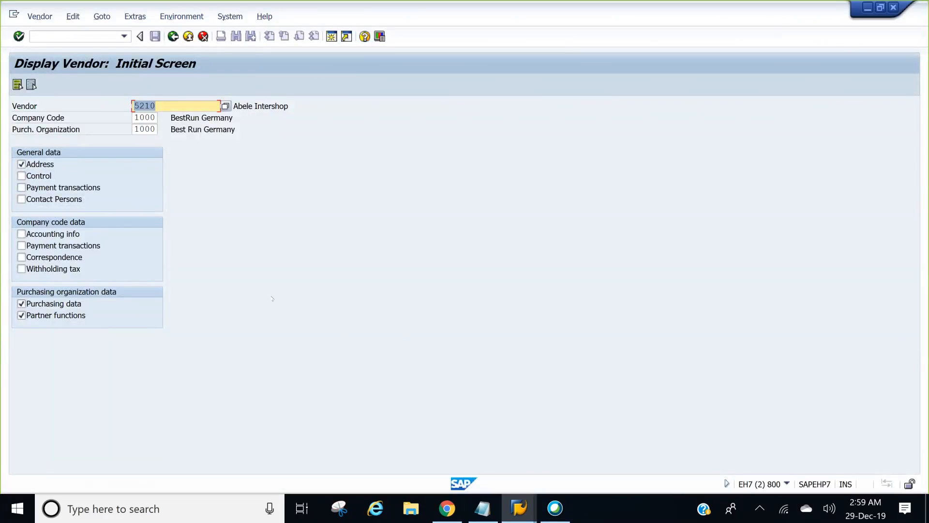
# Step: Open the change vendor transaction XK02 from the display vendor screen
pyautogui.click(71, 34)
pyautogui.write('/n')
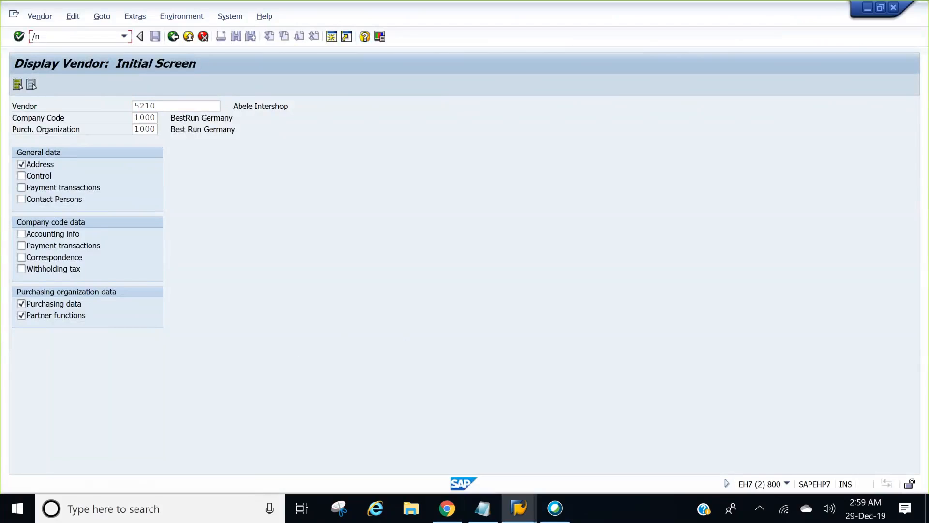
pyautogui.write('xk03')
pyautogui.press('Return')
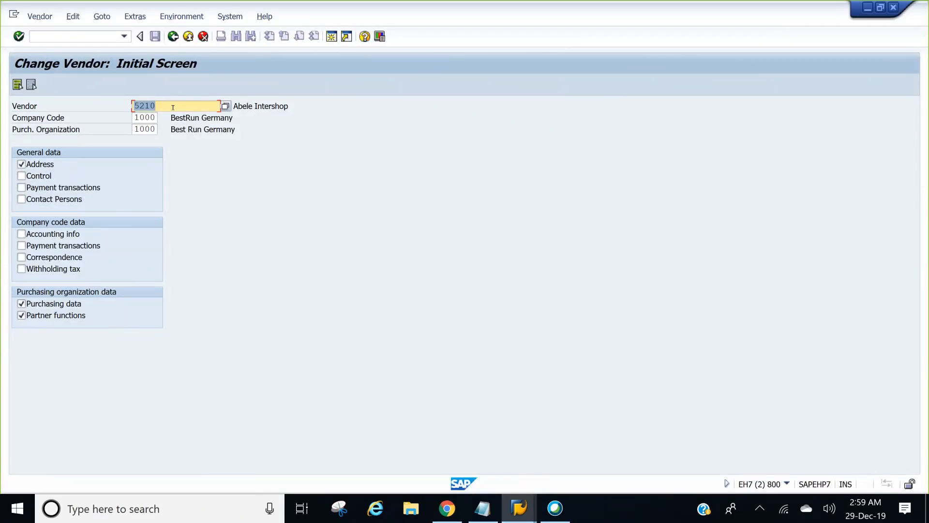
# Step: Deselect the Address and Partner functions views and open only Abele Intershop's purchasing data for changing
pyautogui.click(22, 165)
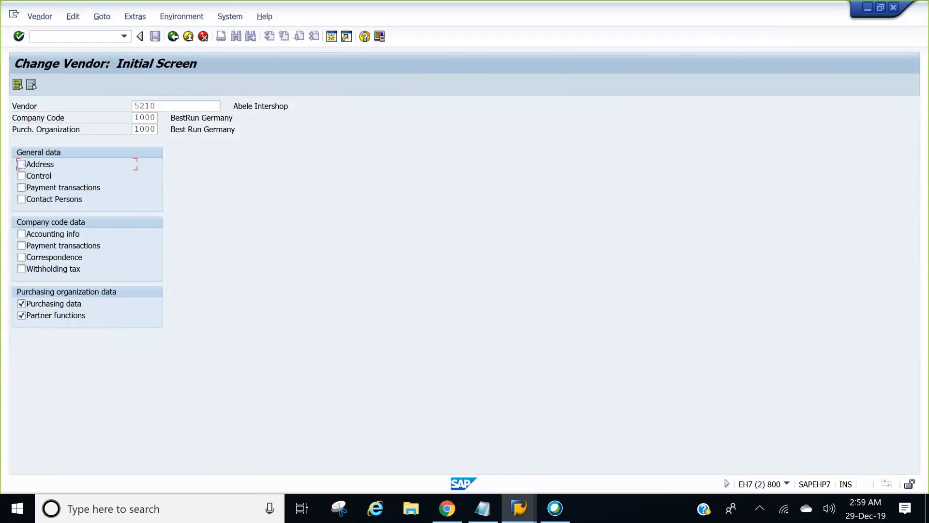
pyautogui.click(22, 315)
pyautogui.press('Return')
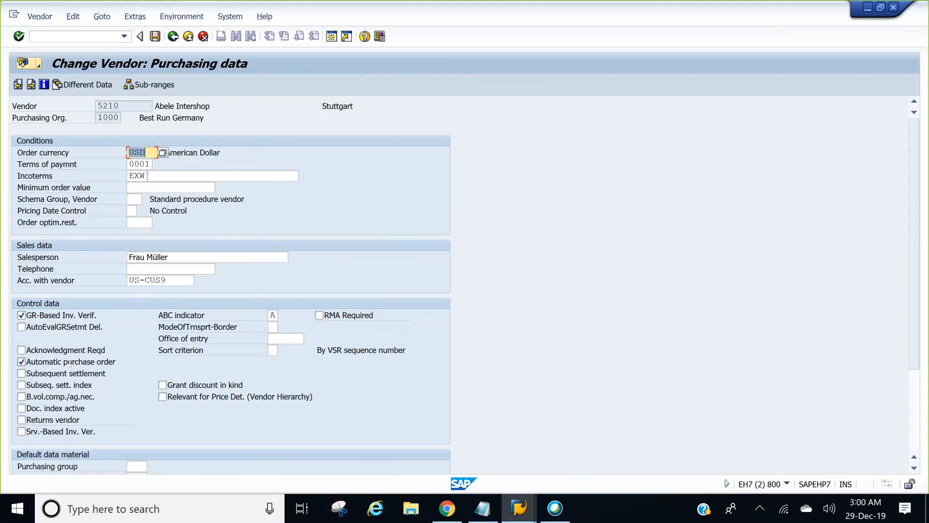
# Step: Set Abele Intershop's terms of payment to 0003 from the list of possible entries and save the vendor
pyautogui.click(138, 163)
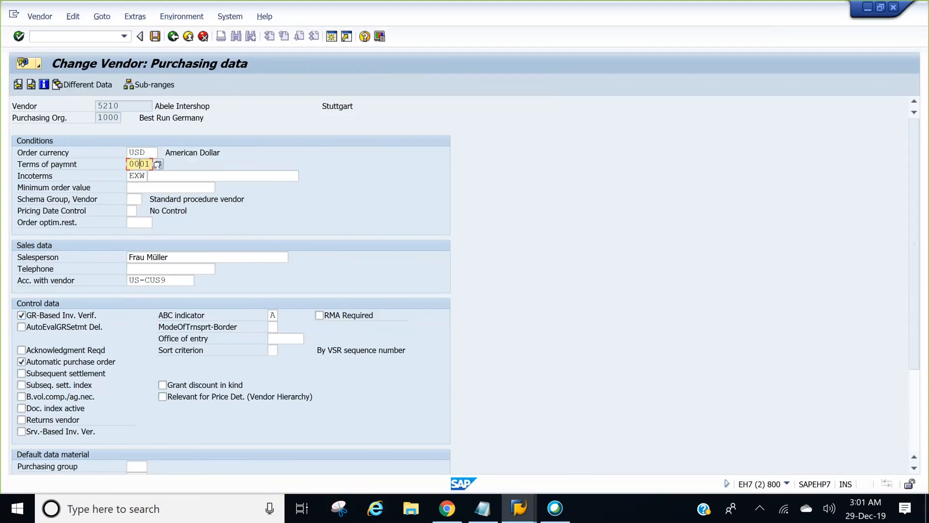
pyautogui.press('F4')
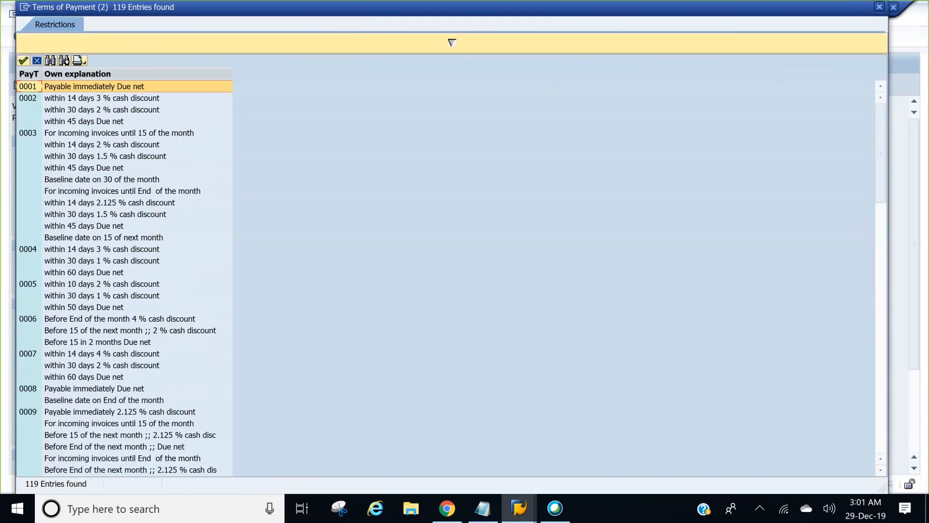
pyautogui.click(74, 145)
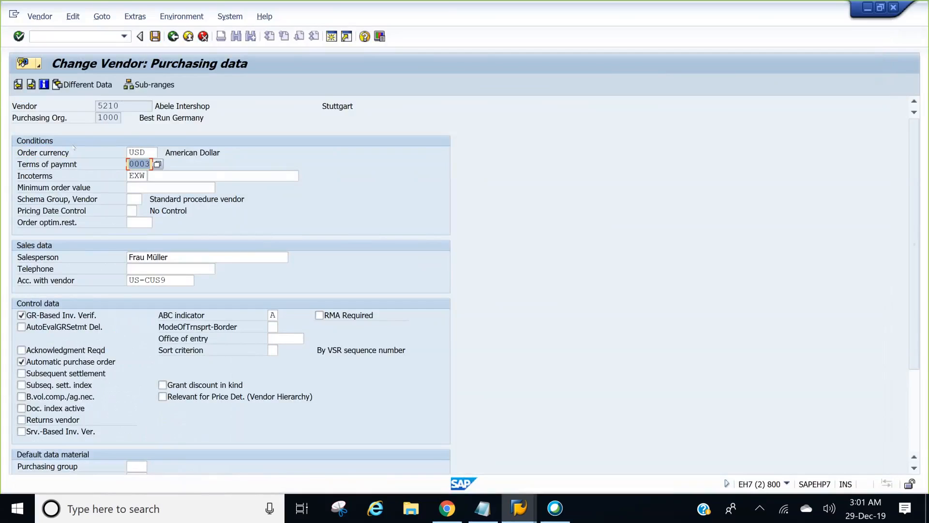
pyautogui.press('Return')
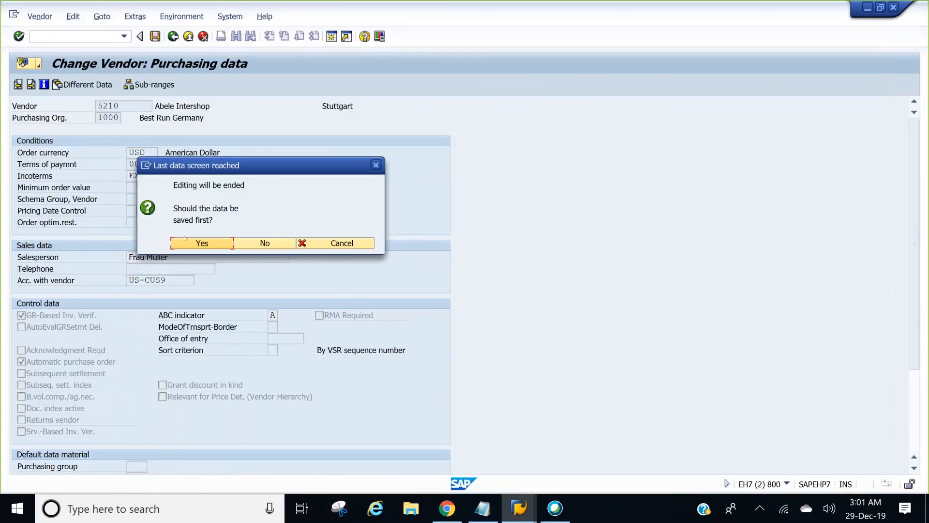
pyautogui.click(187, 241)
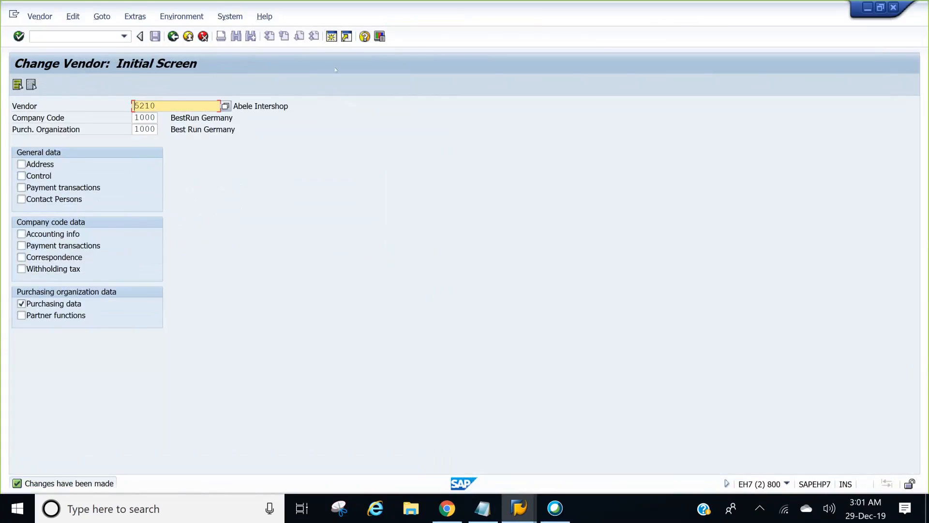
# Step: Open the table display transaction SE16N in a separate session and look up the vendor table names in the SAP MM spreadsheet
pyautogui.press('F3')
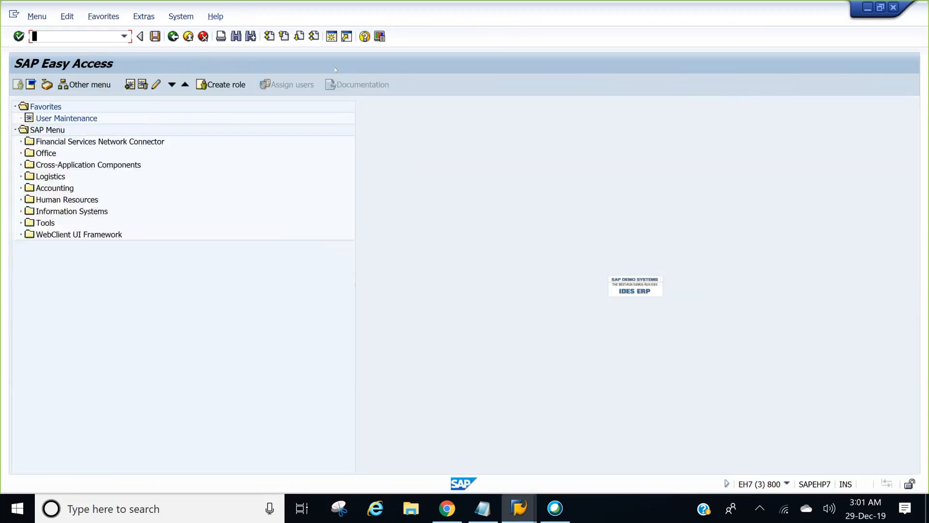
pyautogui.write('se16n')
pyautogui.press('Return')
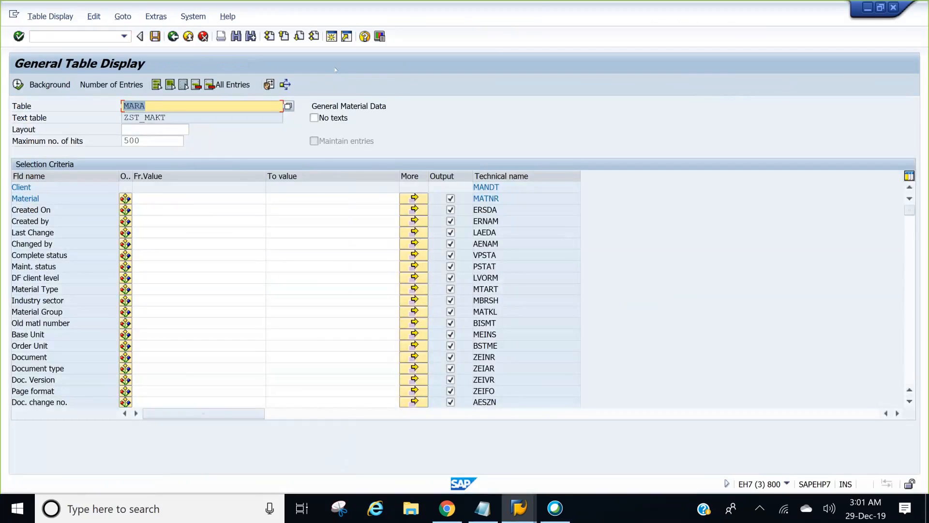
pyautogui.hotkey('alt', 'Tab')
pyautogui.hotkey('alt', 'Tab')
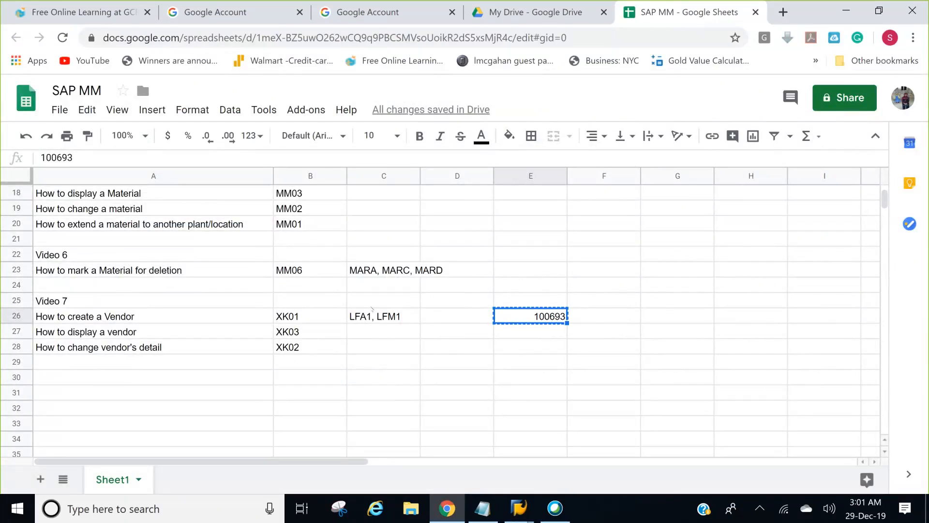
pyautogui.hotkey('alt', 'Tab')
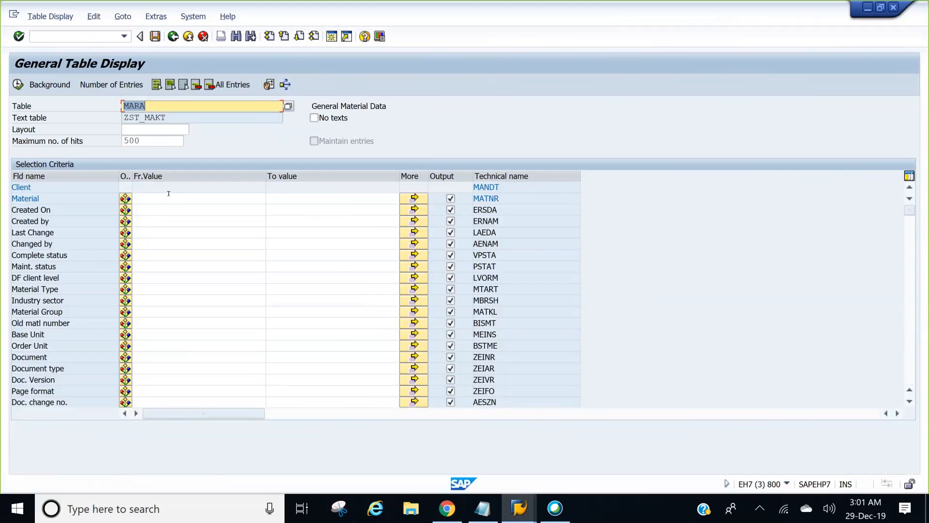
# Step: Replace the table MARA with LFM1 and load its selection fields
pyautogui.click(168, 196)
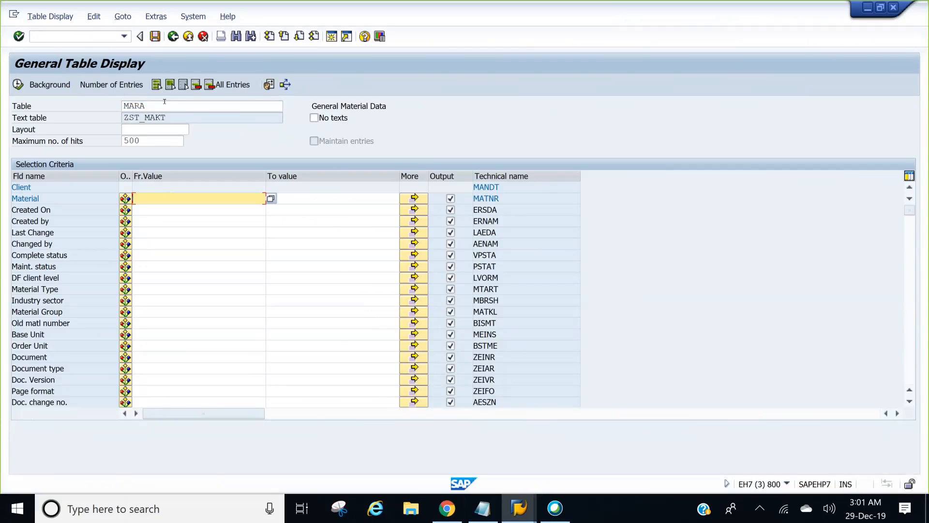
pyautogui.click(164, 101)
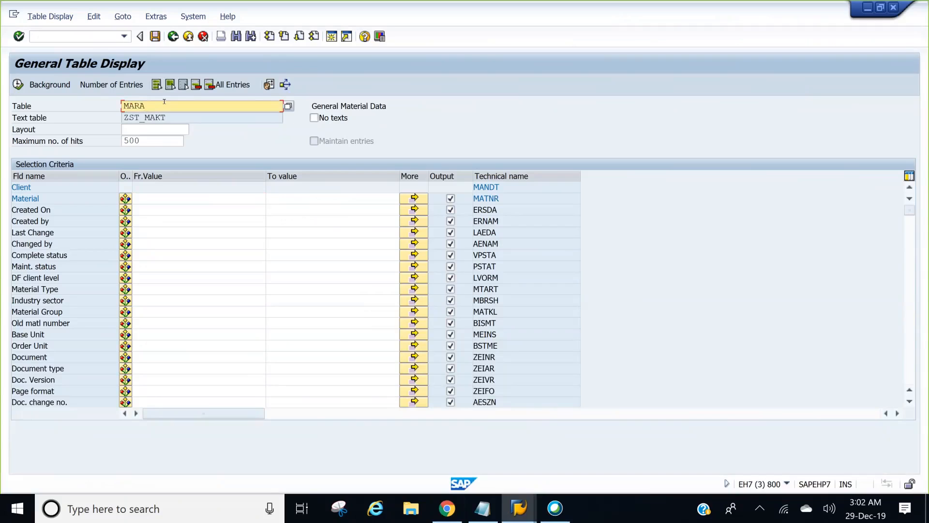
pyautogui.press('BackSpace')
pyautogui.press('BackSpace')
pyautogui.press('BackSpace')
pyautogui.press('BackSpace')
pyautogui.write('lfm1')
pyautogui.press('Return')
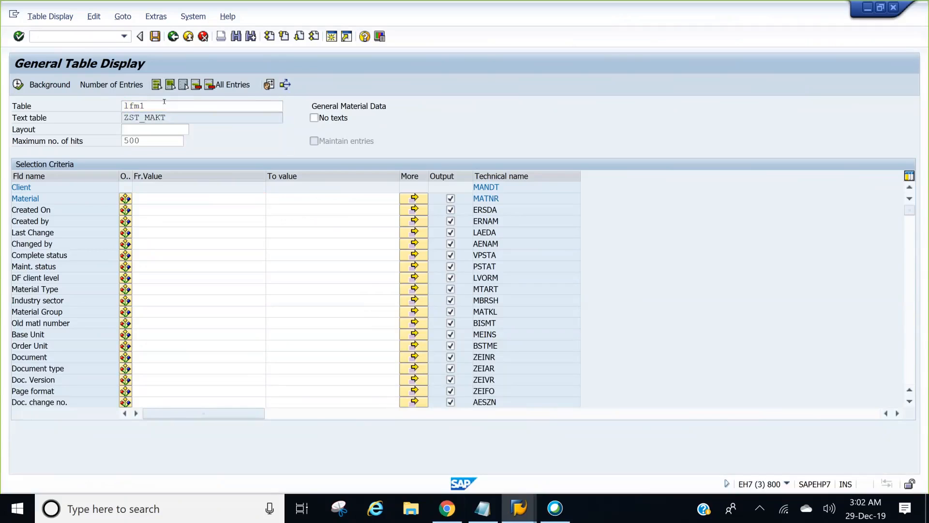
# Step: Check Abele Intershop's vendor number in the change vendor session, enter it as the Vendor criterion and list the matching LFM1 entries
pyautogui.click(157, 208)
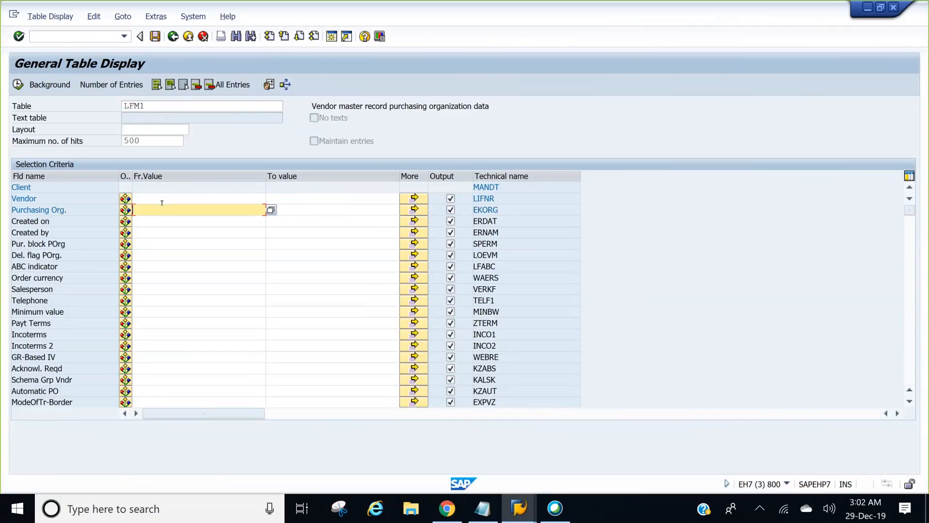
pyautogui.click(164, 200)
pyautogui.hotkey('alt', 'Tab')
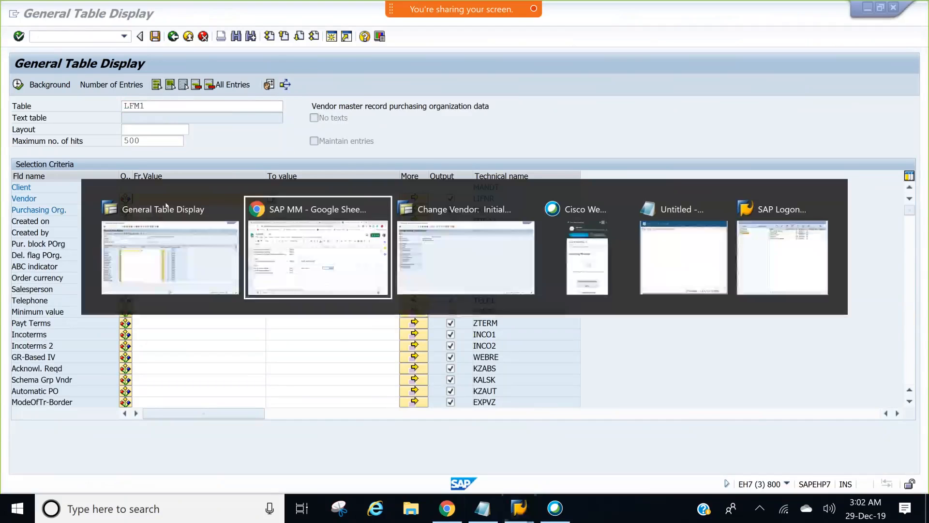
pyautogui.hotkey('alt', 'Tab')
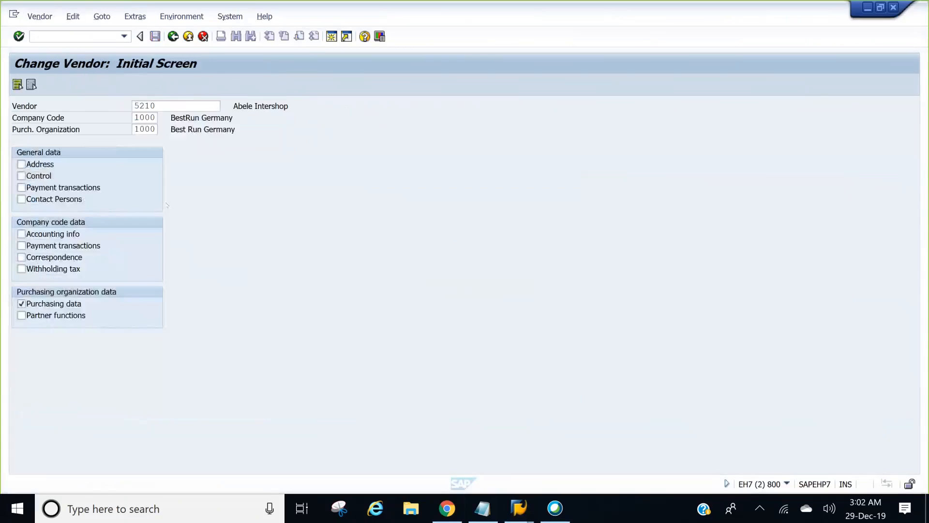
pyautogui.hotkey('alt', 'Tab')
pyautogui.hotkey('alt', 'Tab')
pyautogui.hotkey('alt', 'Tab')
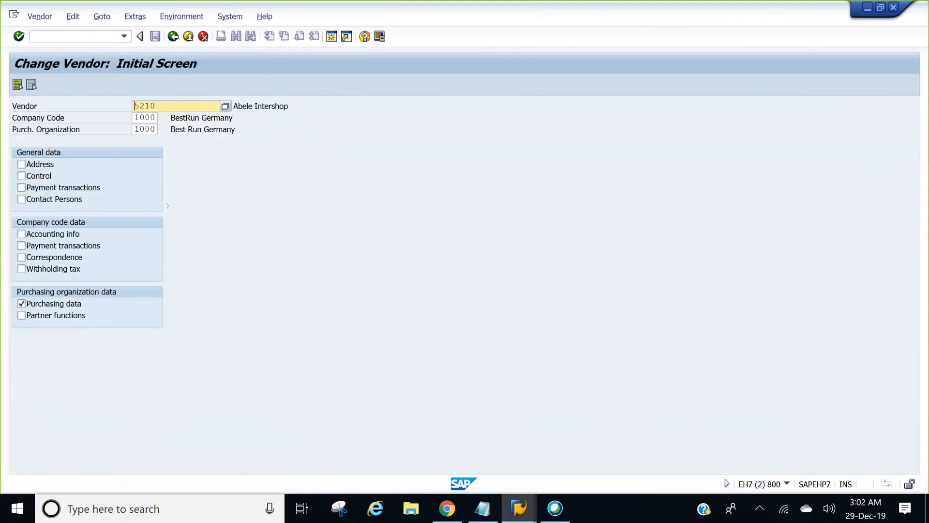
pyautogui.hotkey('alt', 'Tab')
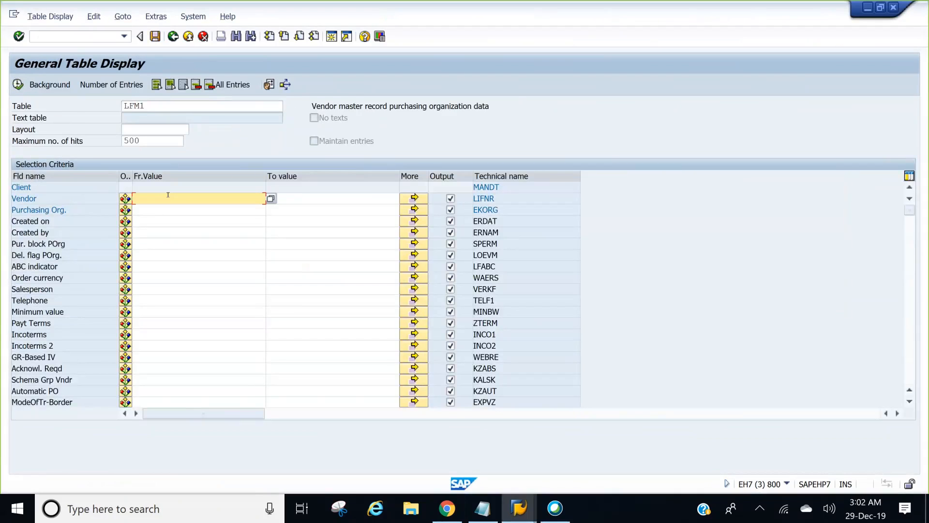
pyautogui.write('5210')
pyautogui.click(159, 206)
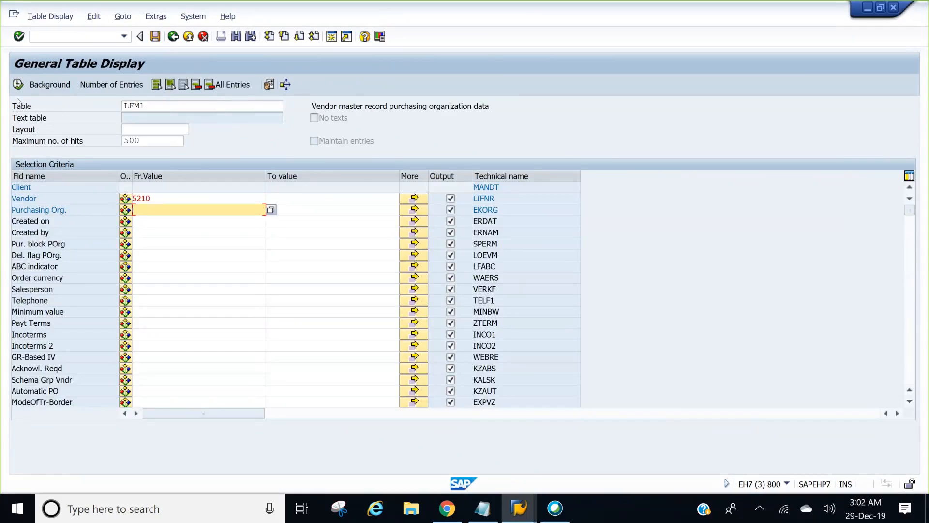
pyautogui.click(17, 84)
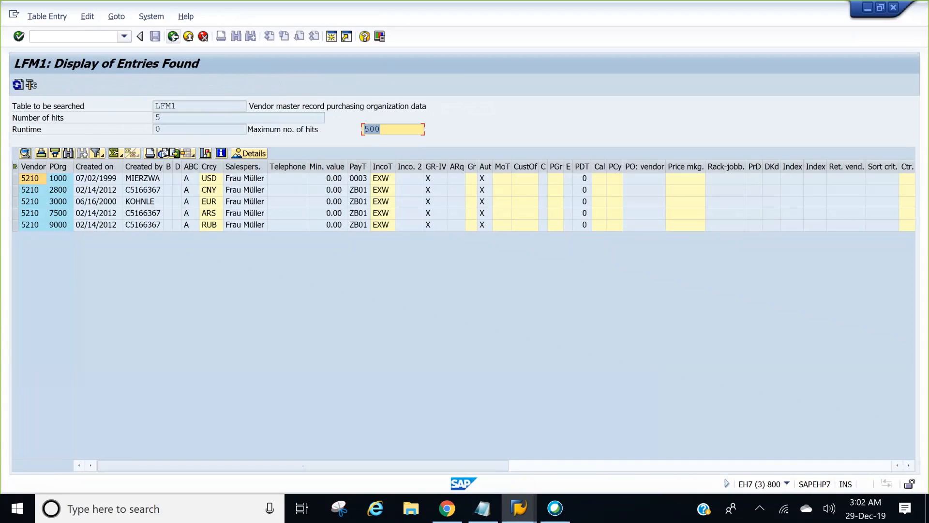
# Step: Return to the selection, restrict the purchasing organization to 1000, rerun it and check the payment terms in the LFM1 entry
pyautogui.click(173, 37)
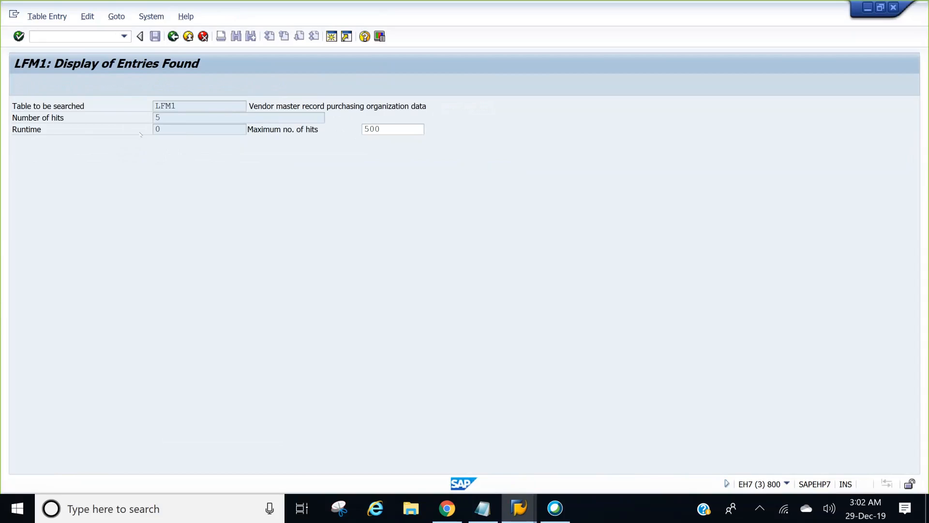
pyautogui.click(144, 206)
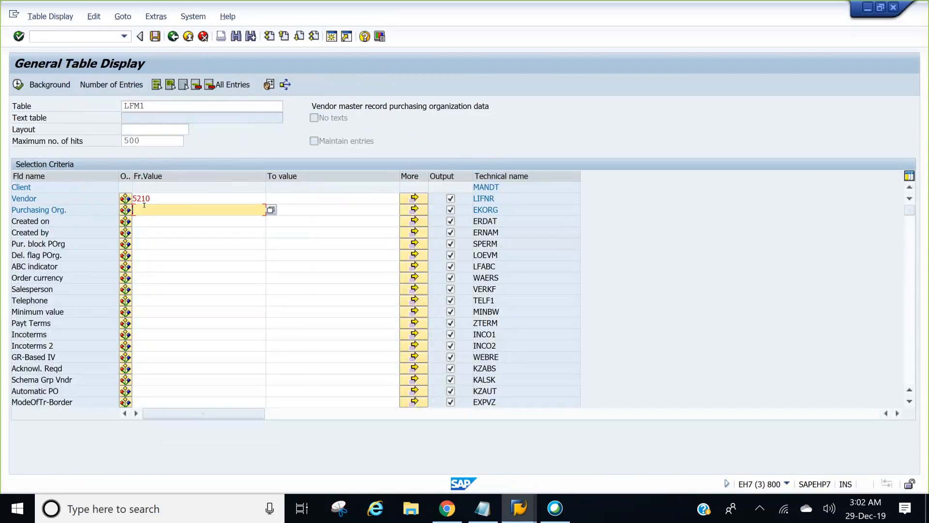
pyautogui.write('1000')
pyautogui.press('F8')
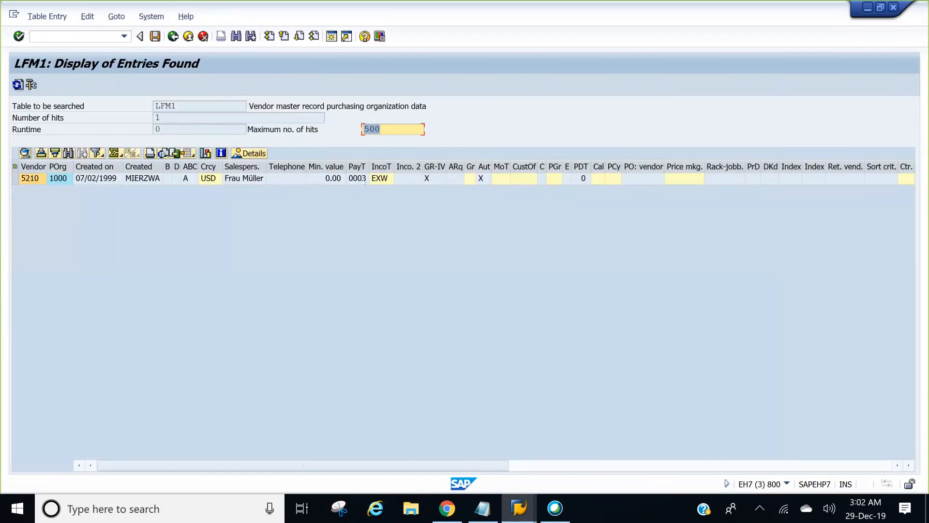
pyautogui.click(366, 181)
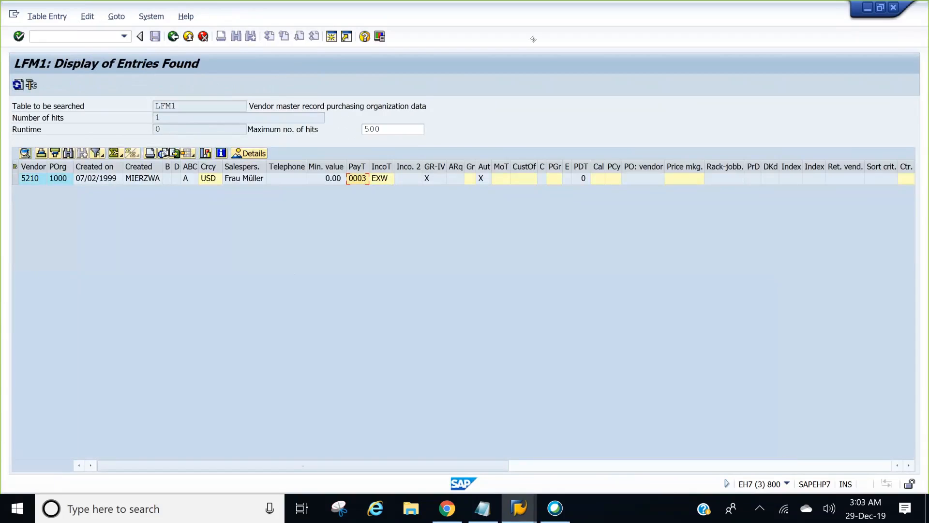
pyautogui.click(547, 22)
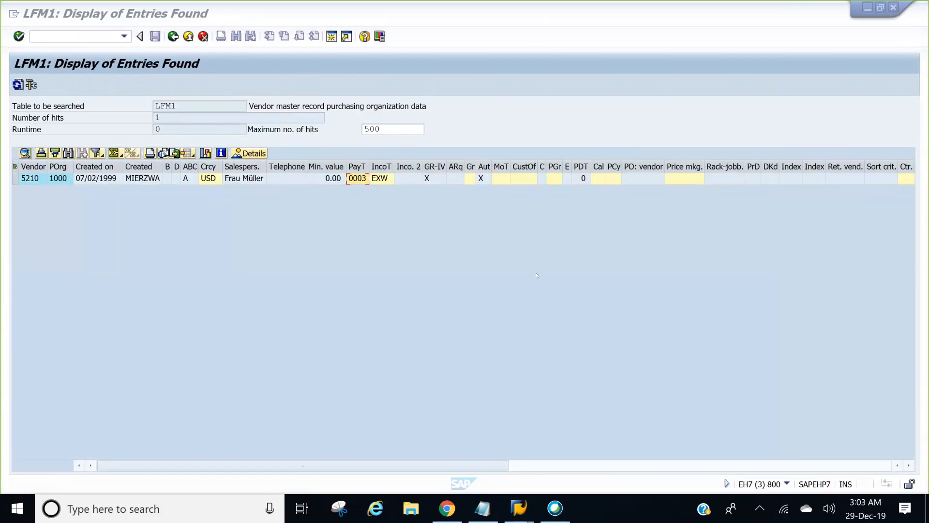